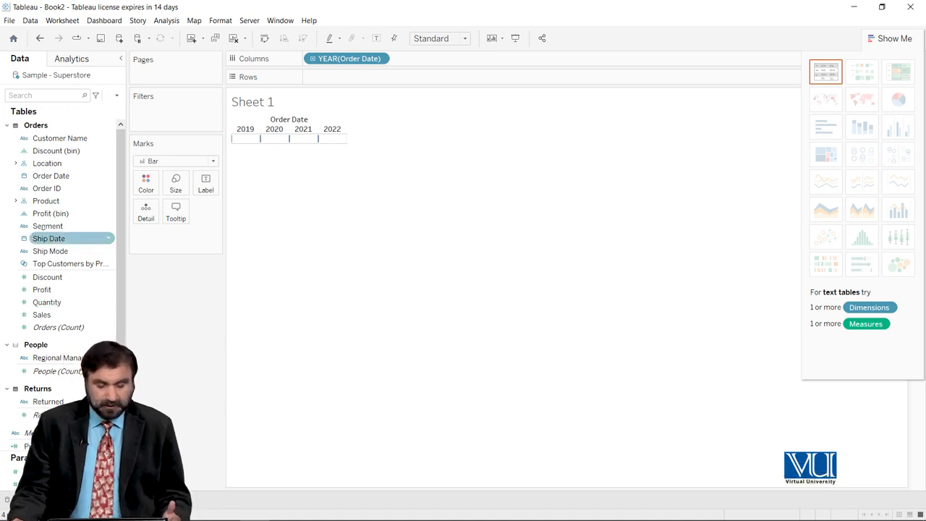
# Step: Add the Discount measure to the rows of Sheet 1 to chart it by order year
pyautogui.moveTo(47, 277); pyautogui.dragTo(346, 77)
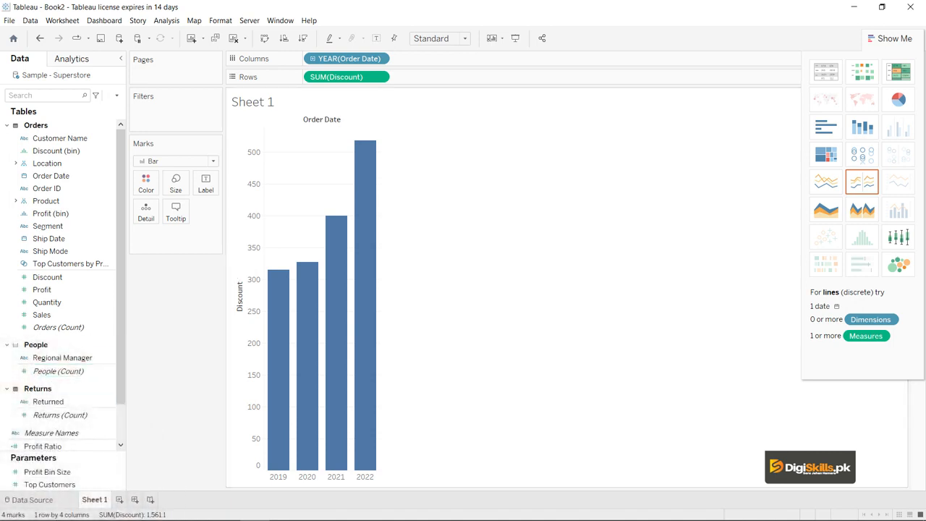
# Step: Show the data source and preview the People, Returns and Orders tables in turn
pyautogui.click(29, 499)
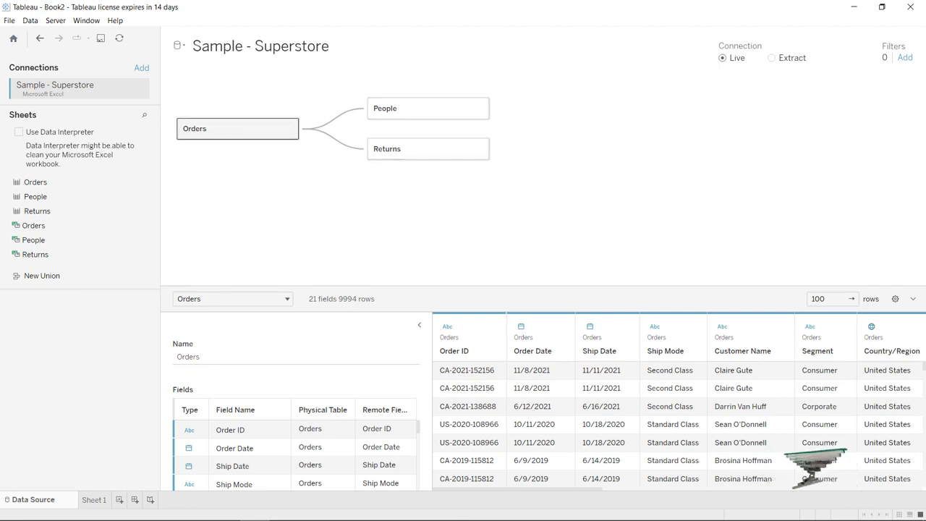
pyautogui.click(423, 107)
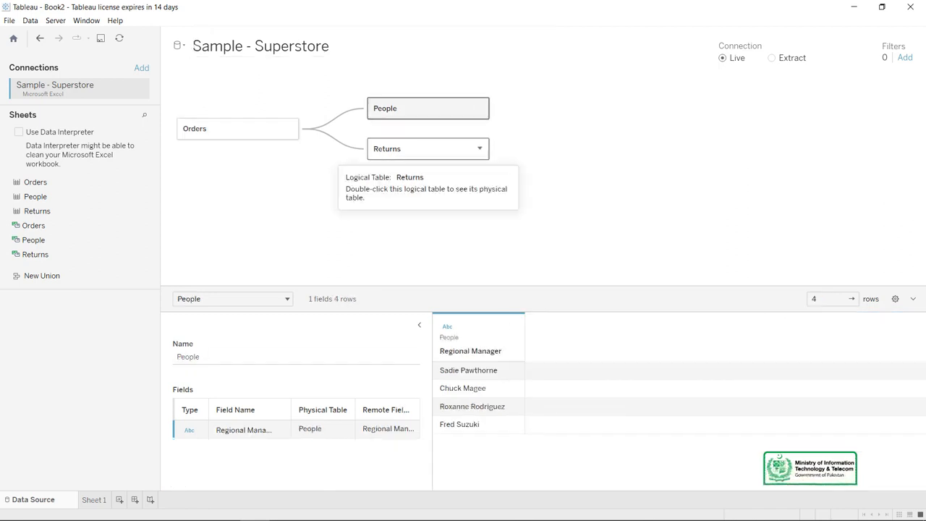
pyautogui.click(427, 149)
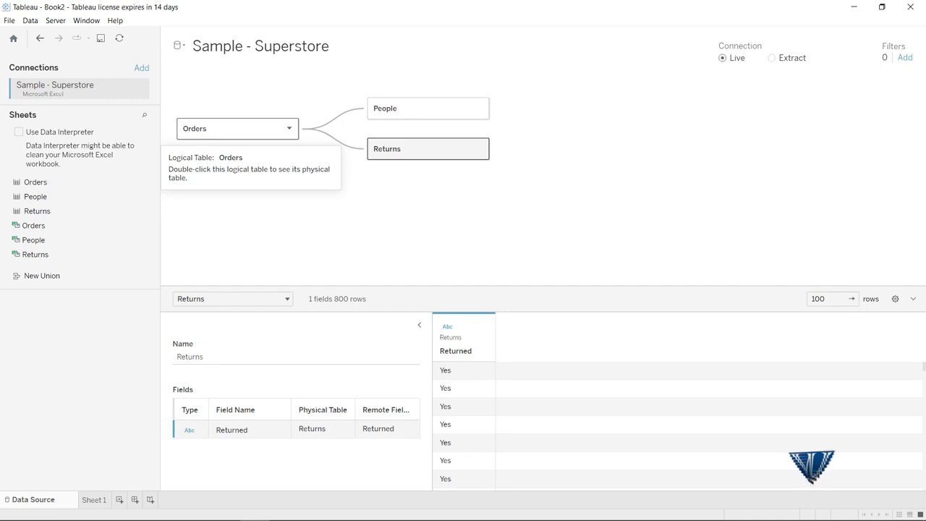
pyautogui.click(238, 128)
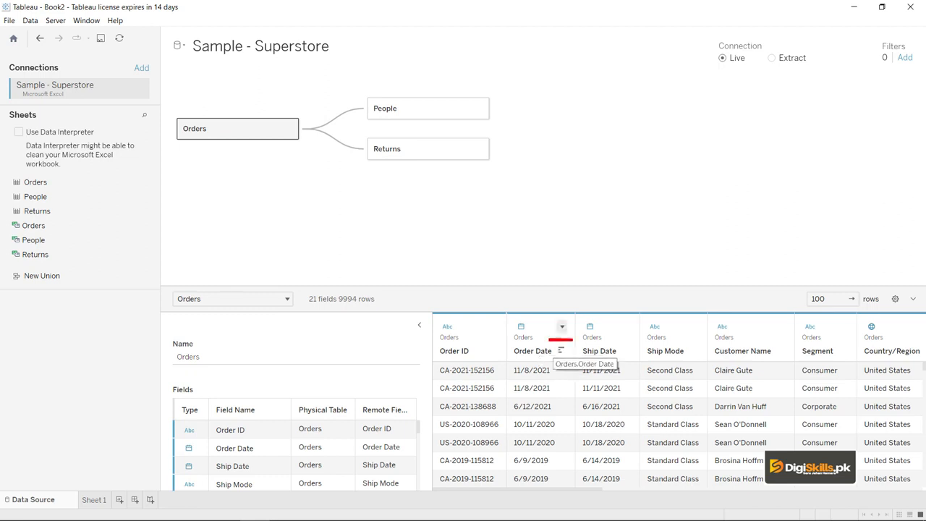
# Step: Start a calculated field from the Order Date column and name it Order Mnth
pyautogui.click(562, 327)
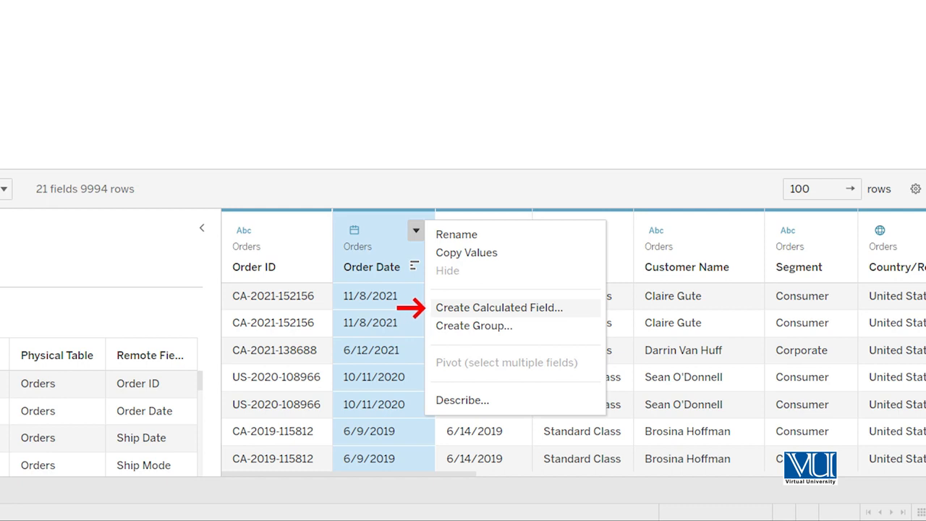
pyautogui.click(499, 307)
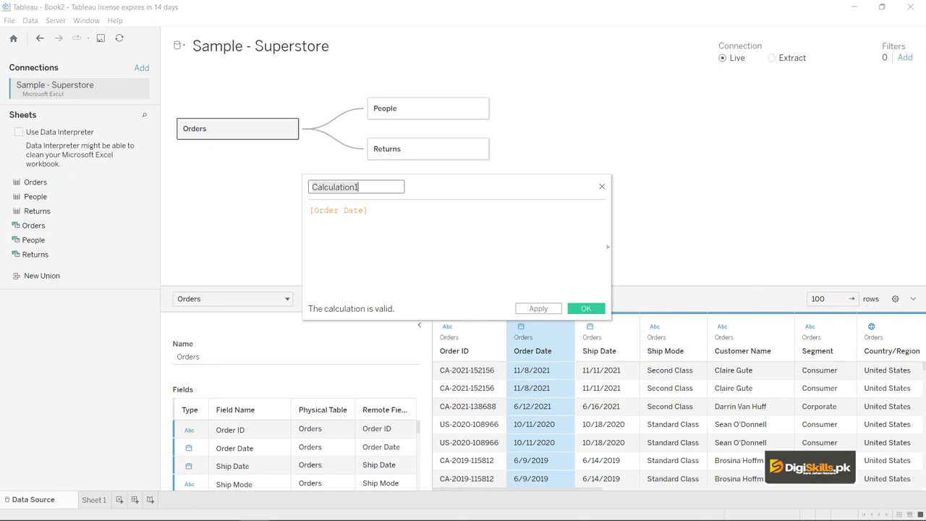
pyautogui.write('Order Mnth')
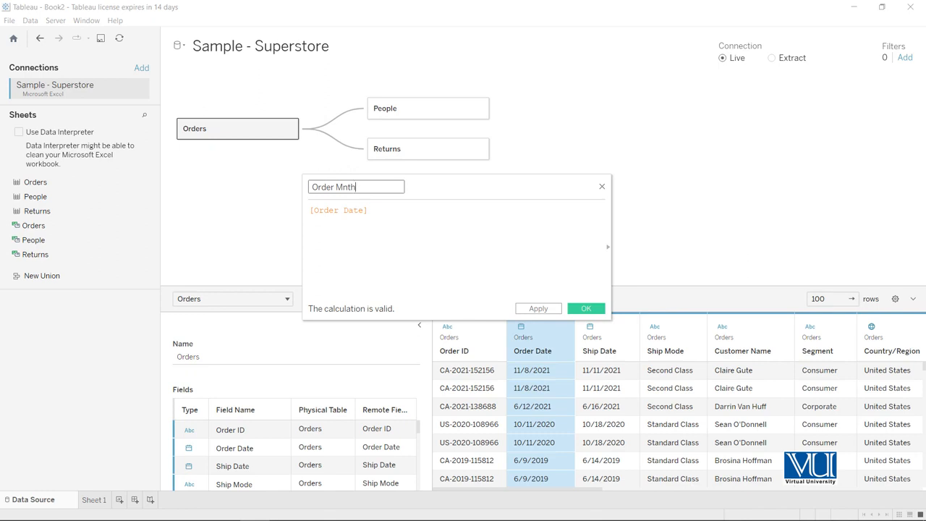
# Step: Browse the calculation function reference, filter it to Date functions and read the description of MONTH
pyautogui.click(311, 211)
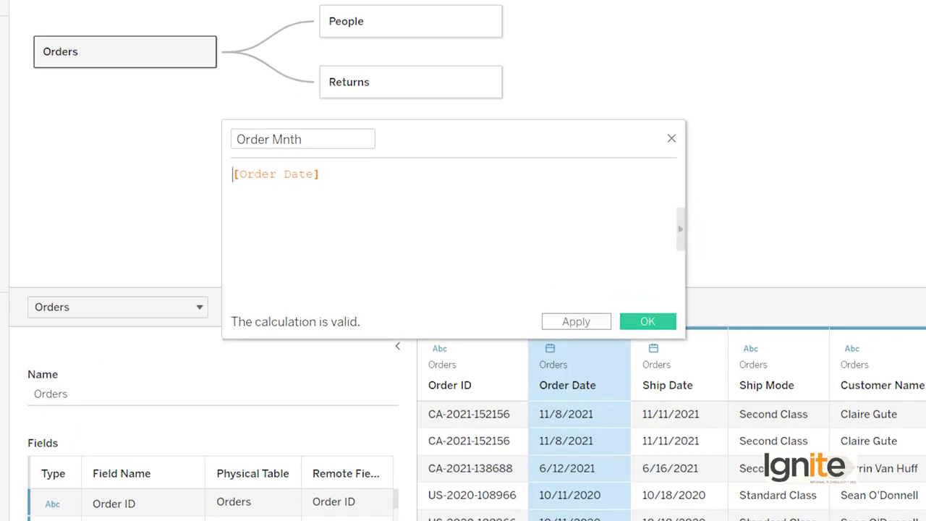
pyautogui.click(680, 229)
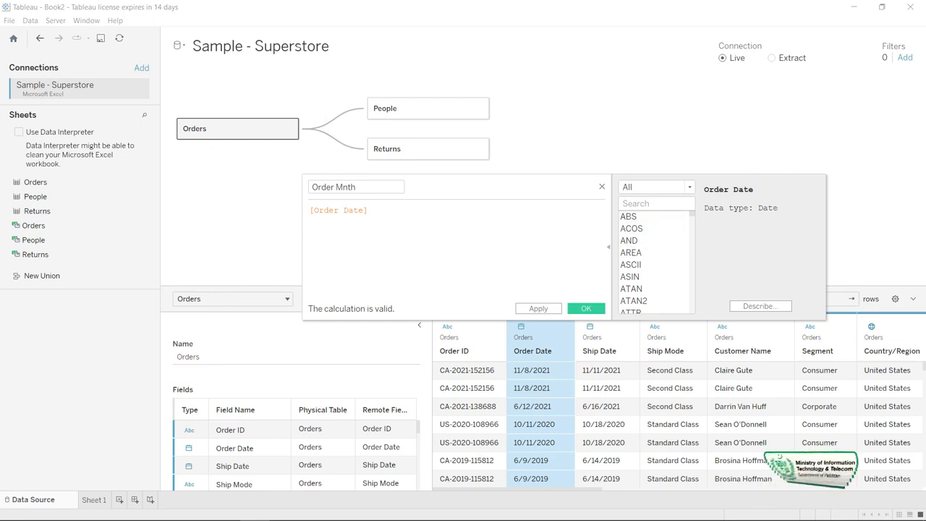
pyautogui.click(655, 186)
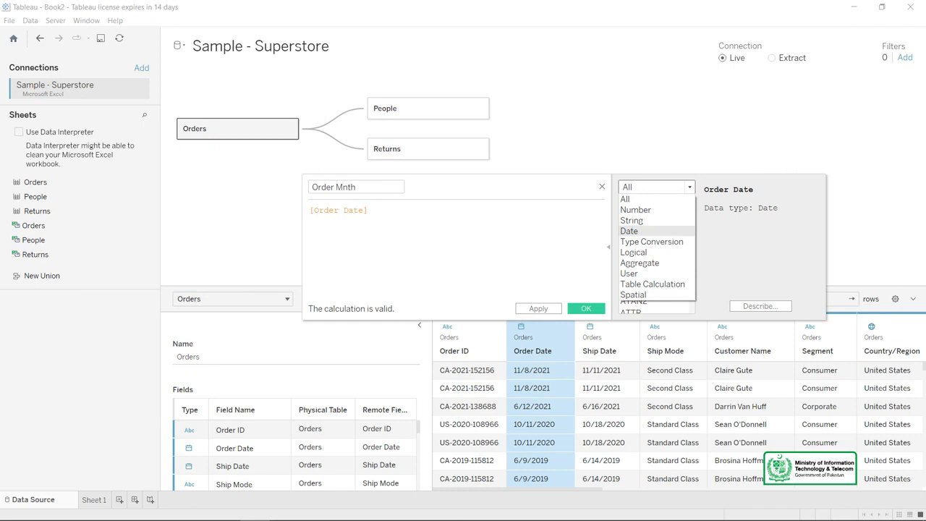
pyautogui.click(654, 199)
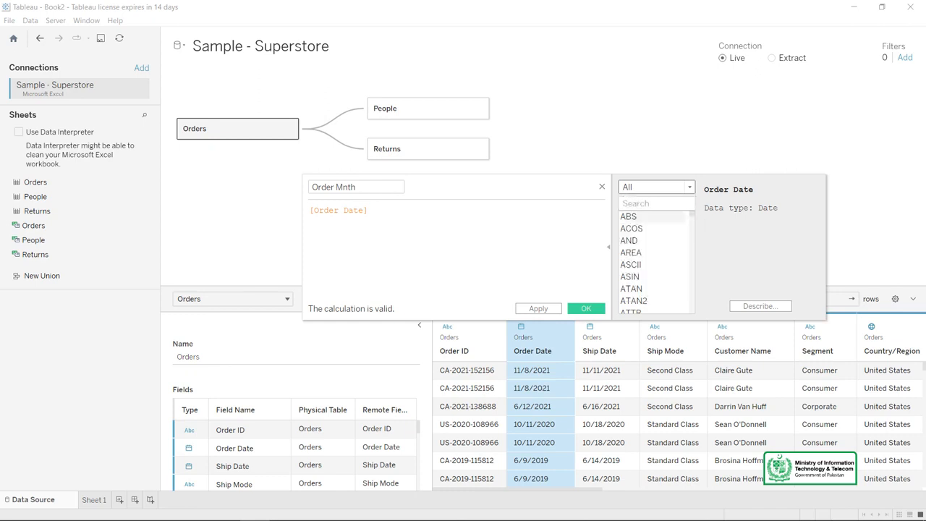
pyautogui.scroll(-20, 654, 264)
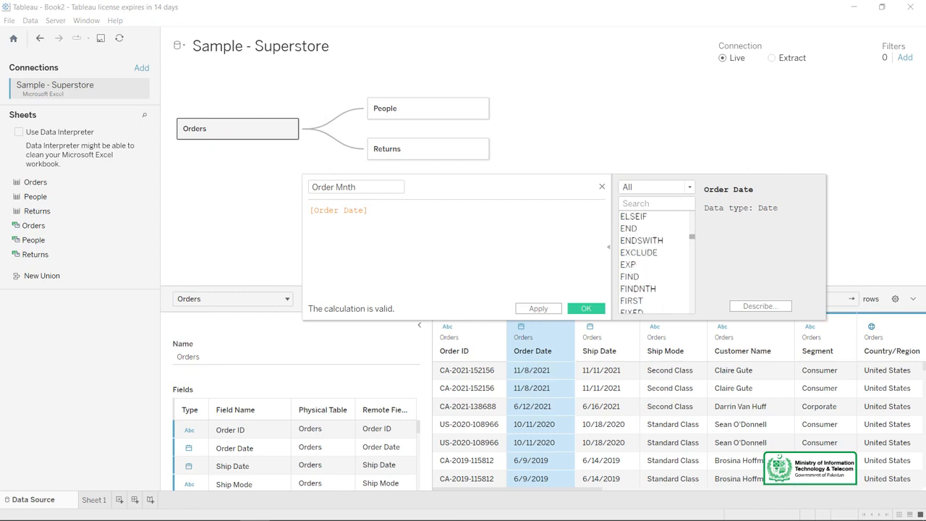
pyautogui.scroll(20, 655, 264)
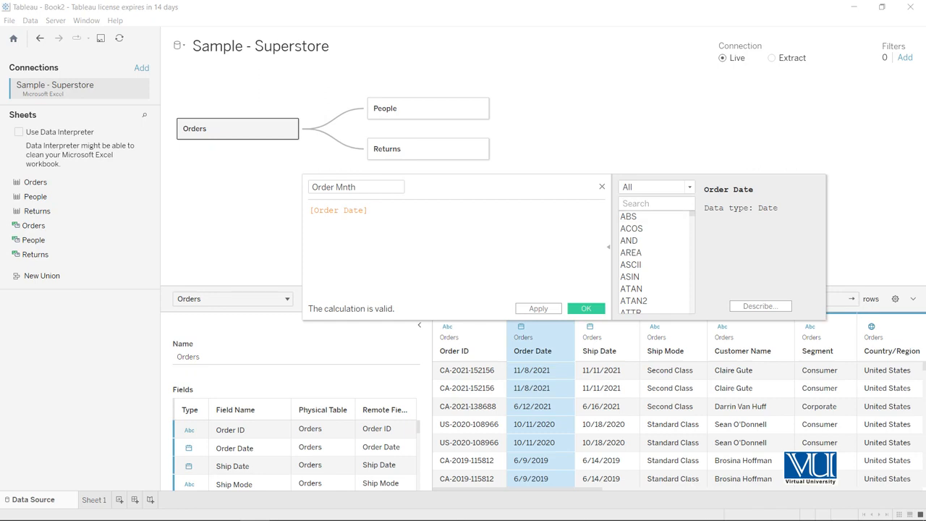
pyautogui.click(656, 187)
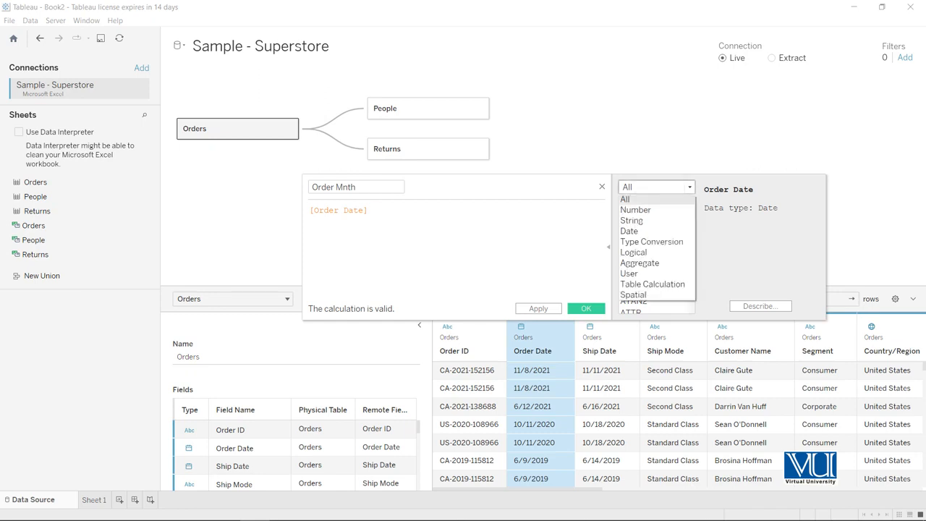
pyautogui.press('Down')
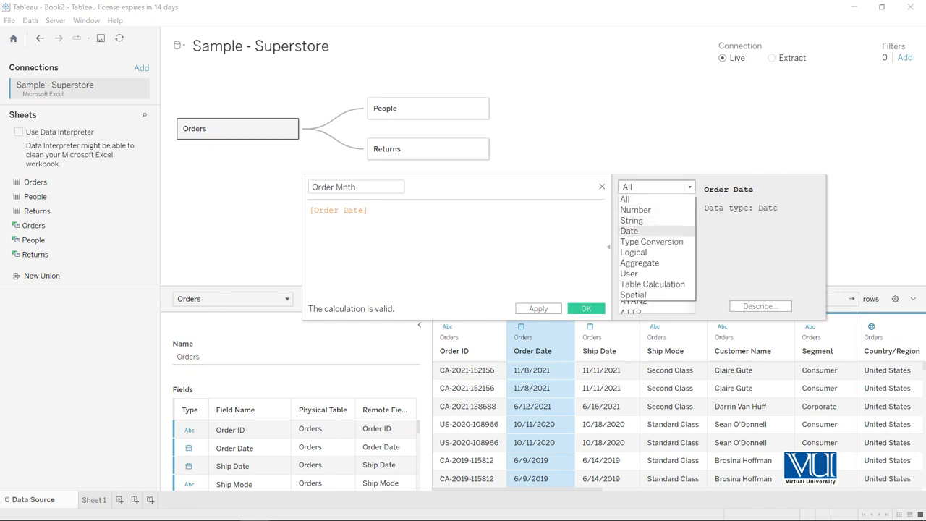
pyautogui.press('Return')
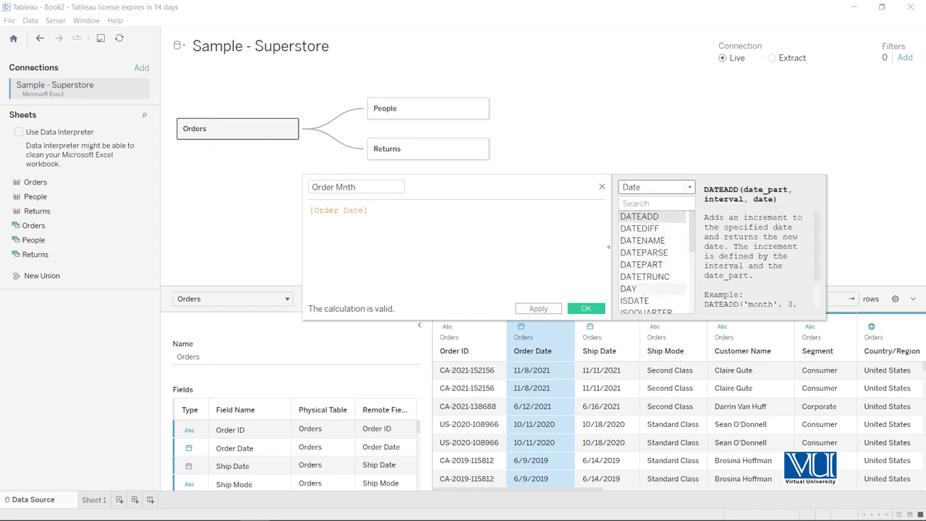
pyautogui.scroll(-3, 652, 263)
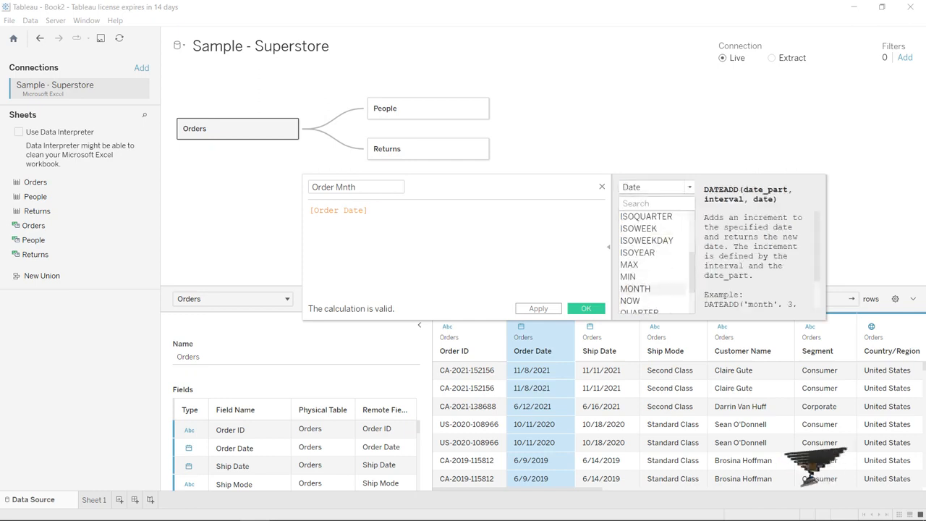
pyautogui.click(636, 289)
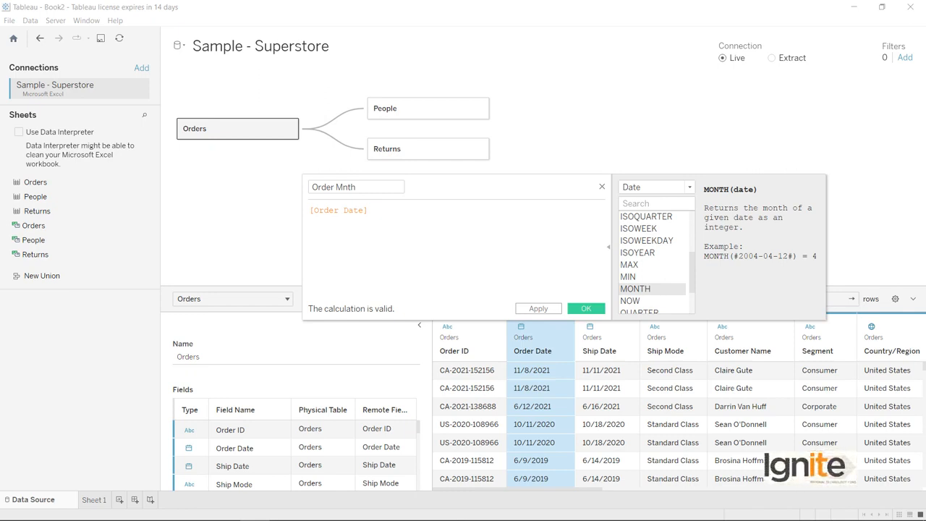
# Step: Complete the Order Mnth formula as MONTH([Order Date]) and save the calculated field
pyautogui.click(310, 211)
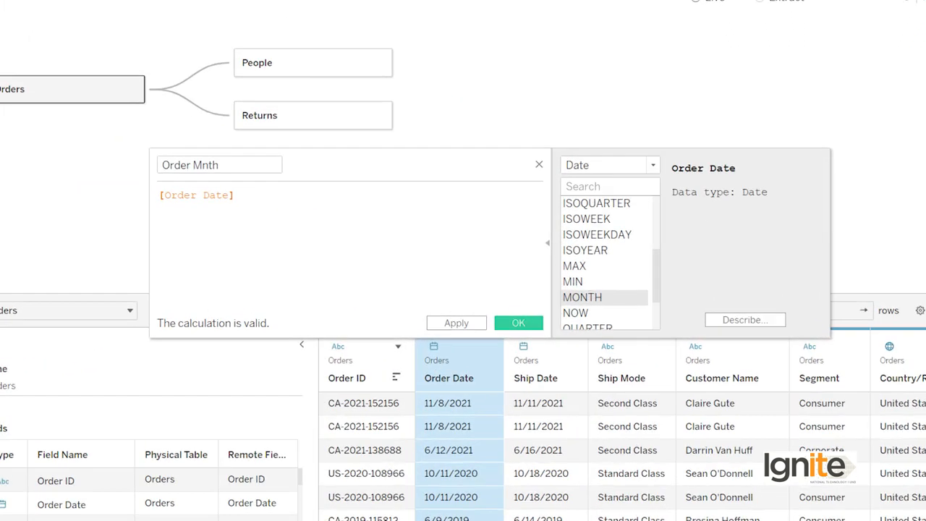
pyautogui.write('MONTH')
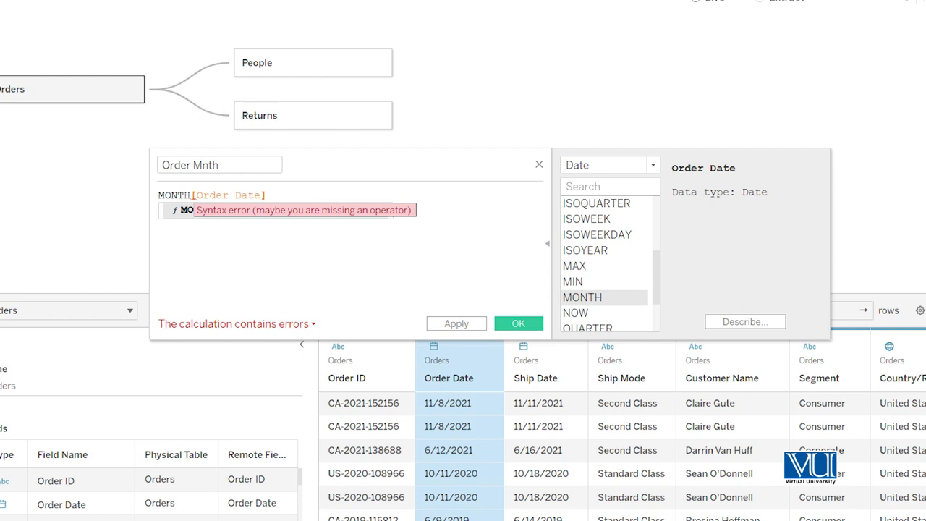
pyautogui.click(237, 324)
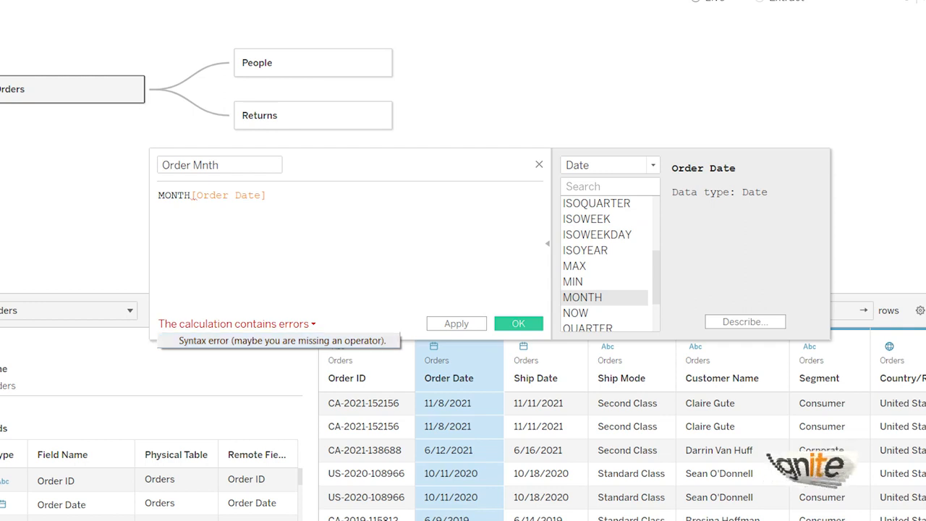
pyautogui.press('Escape')
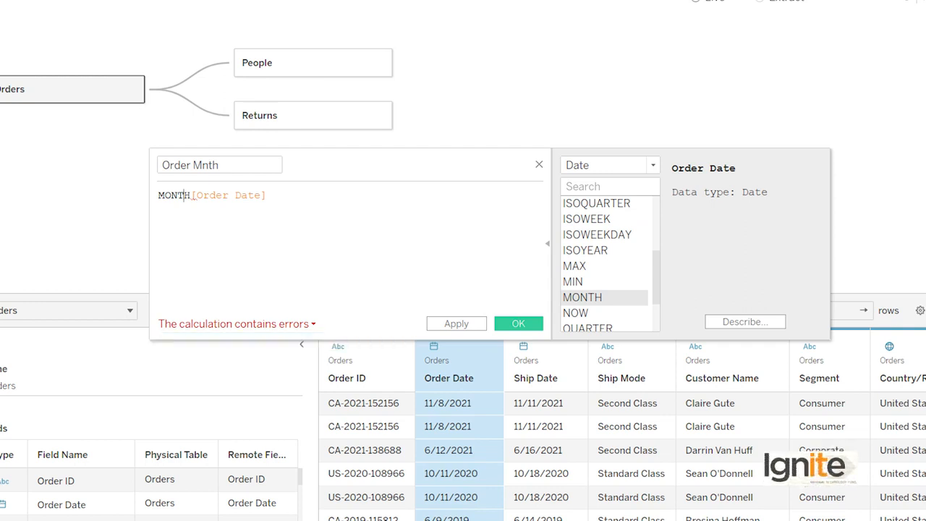
pyautogui.write('(')
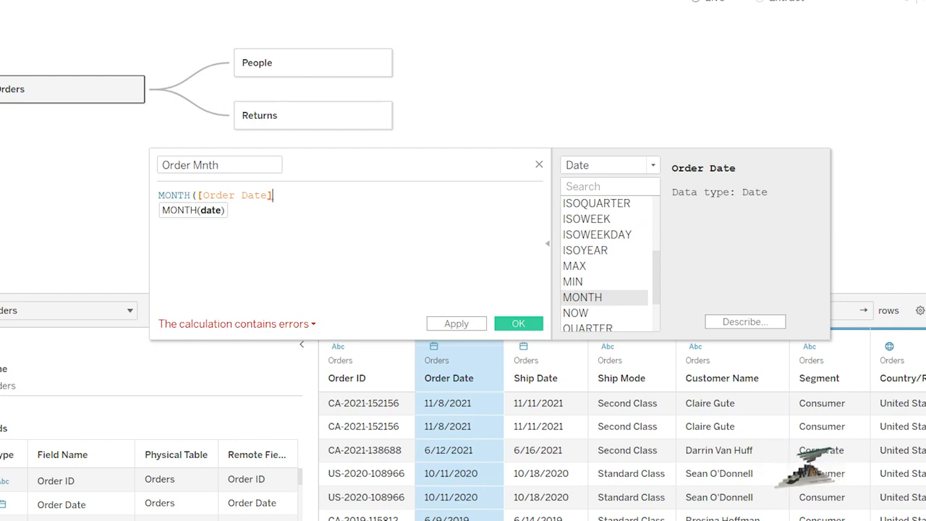
pyautogui.write(')')
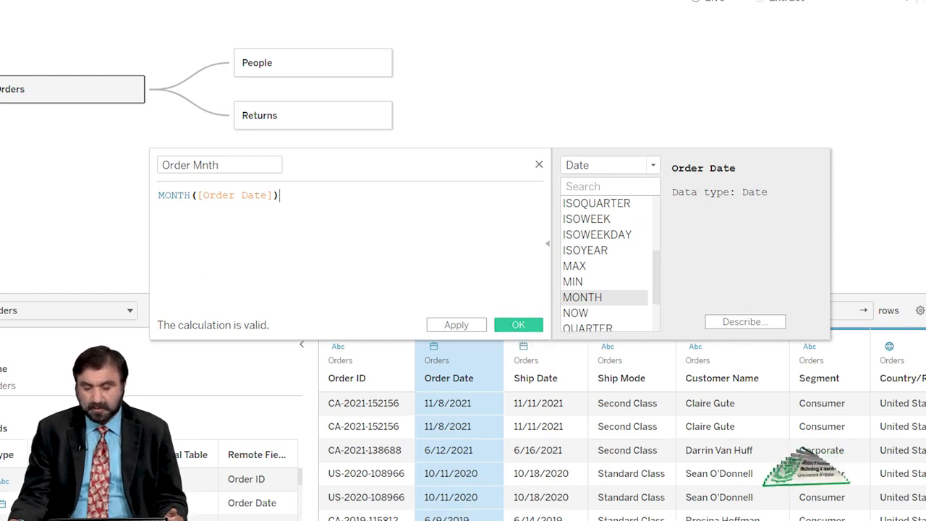
pyautogui.click(518, 325)
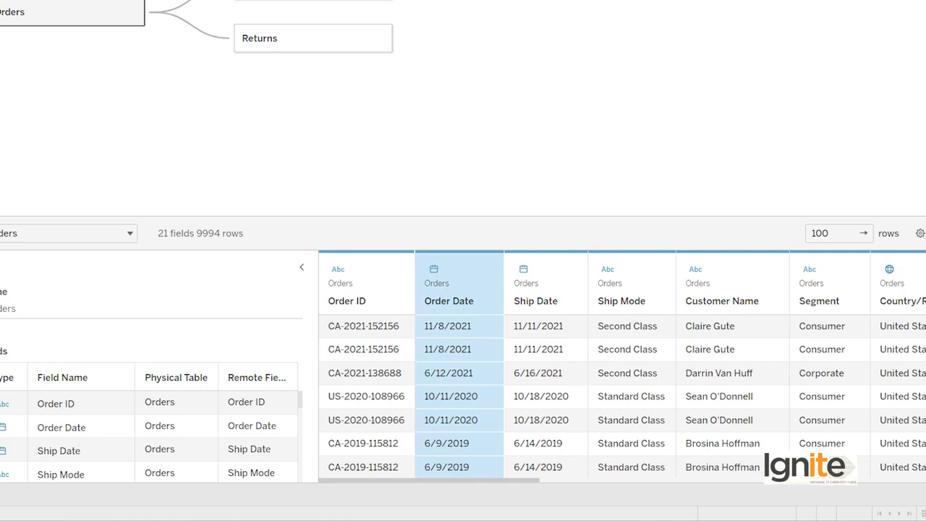
# Step: Look through the Orders preview columns for the new Order Mnth field and return to Order Date
pyautogui.hscroll(10, 622, 367)
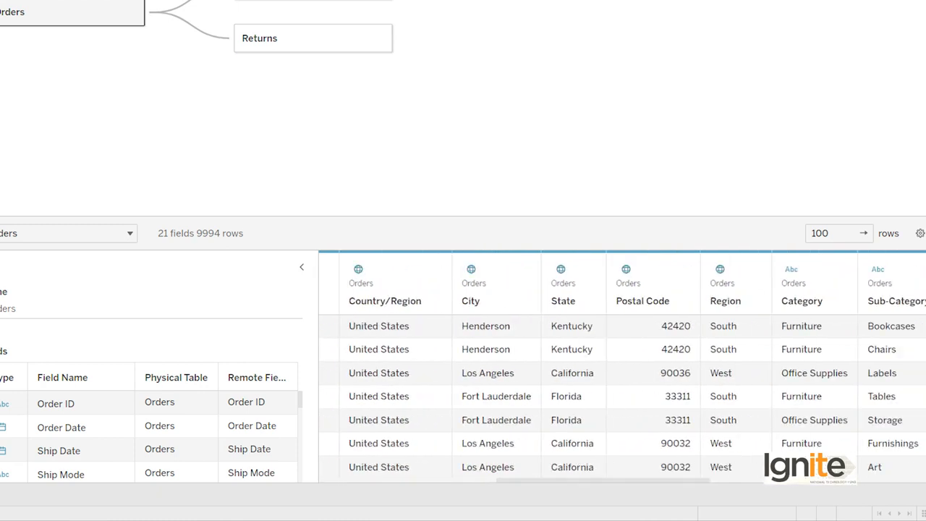
pyautogui.hscroll(10, 622, 367)
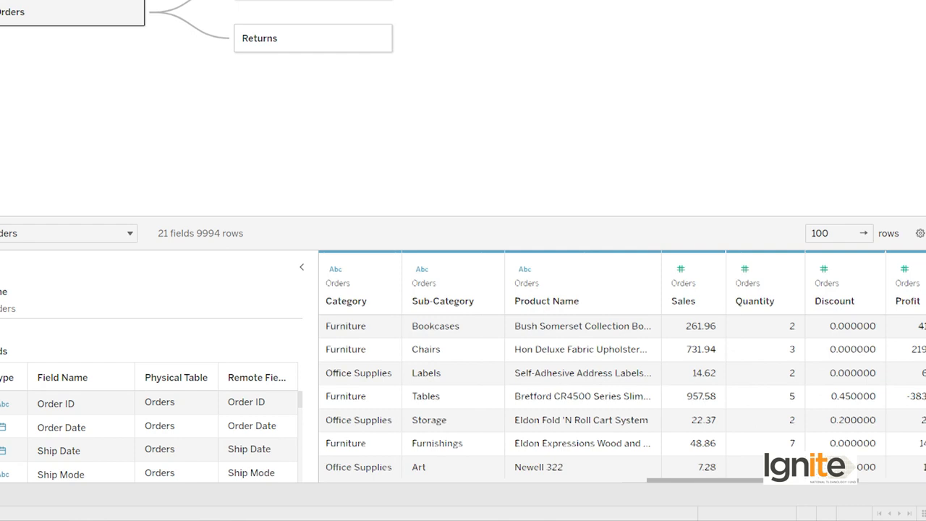
pyautogui.hscroll(-5, 623, 367)
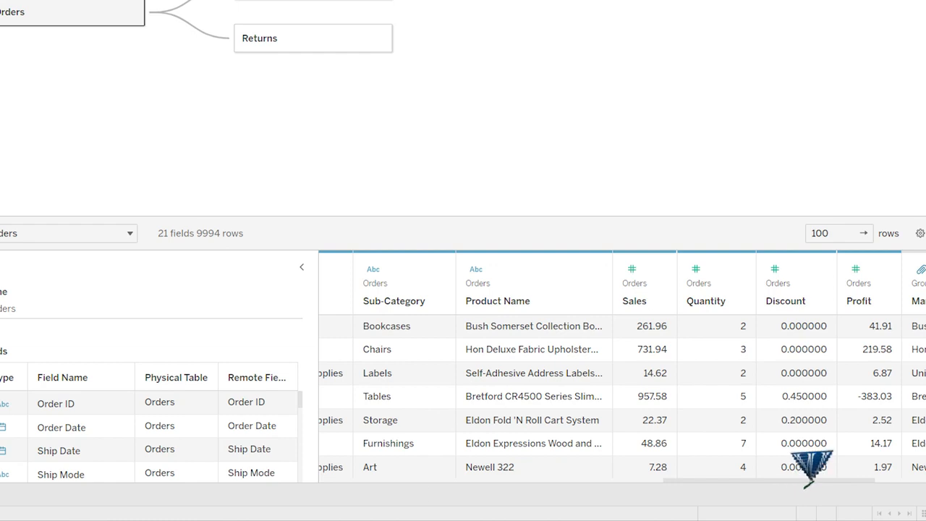
pyautogui.moveTo(763, 480); pyautogui.dragTo(419, 480)
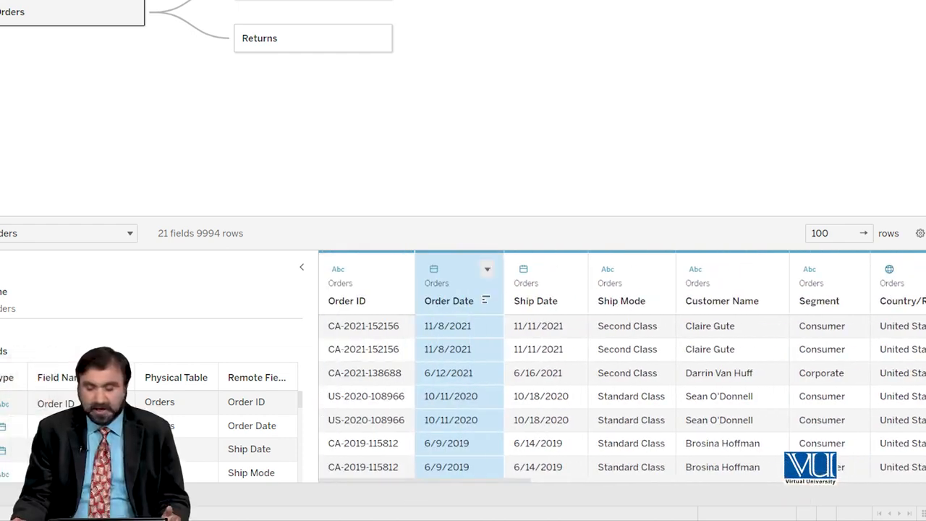
# Step: Create a calculated field named Order Mnth from the Order Date column with the formula MONTH([Order Date]) and save it
pyautogui.click(487, 269)
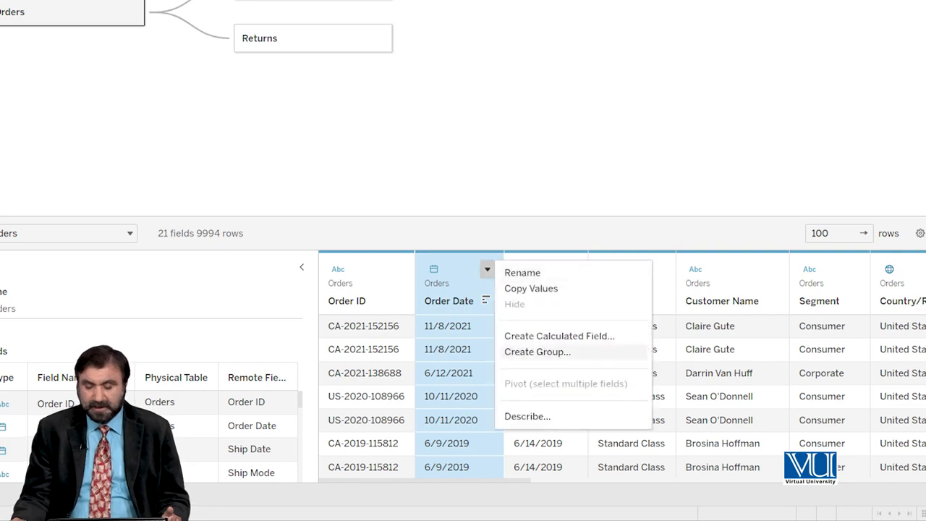
pyautogui.click(559, 336)
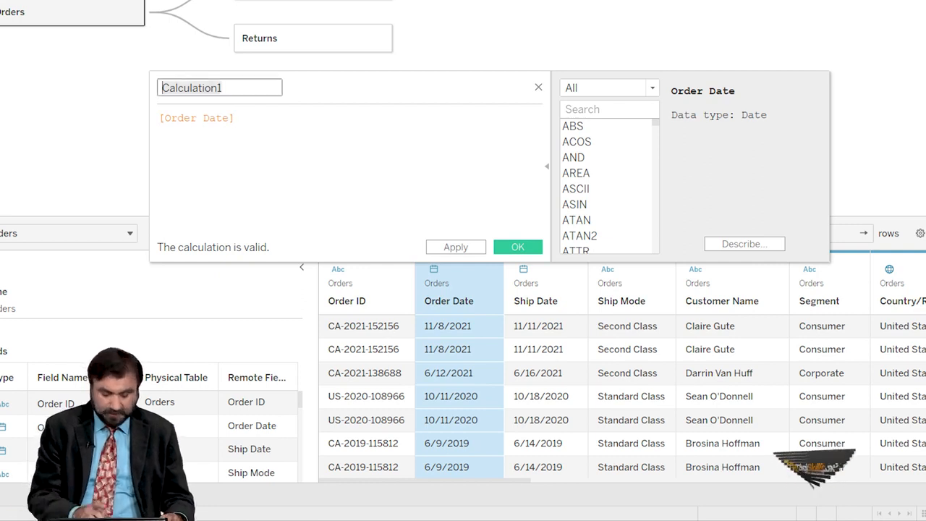
pyautogui.write('Order Mnth')
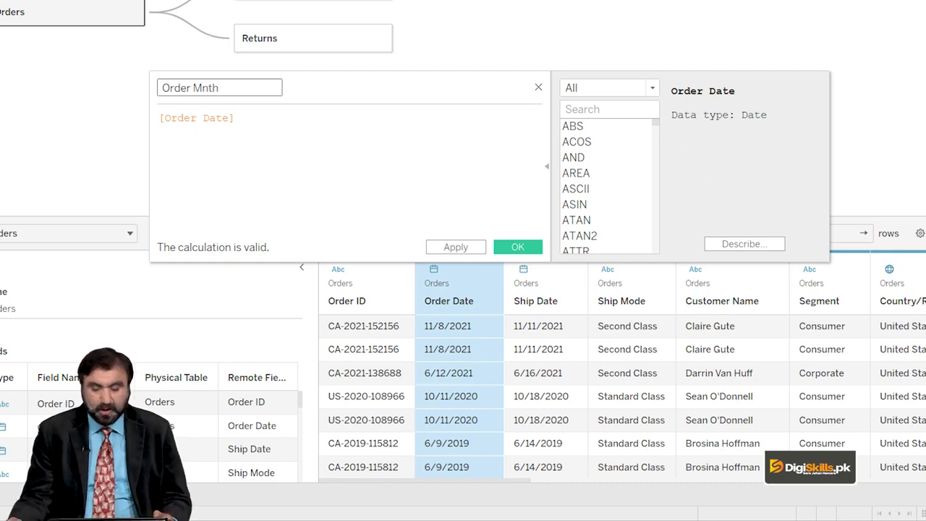
pyautogui.click(159, 118)
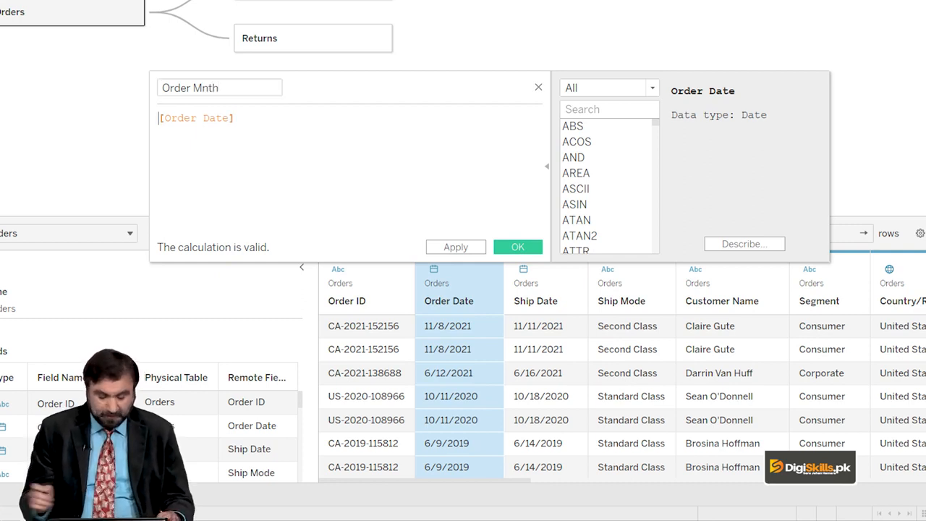
pyautogui.write('MONTH')
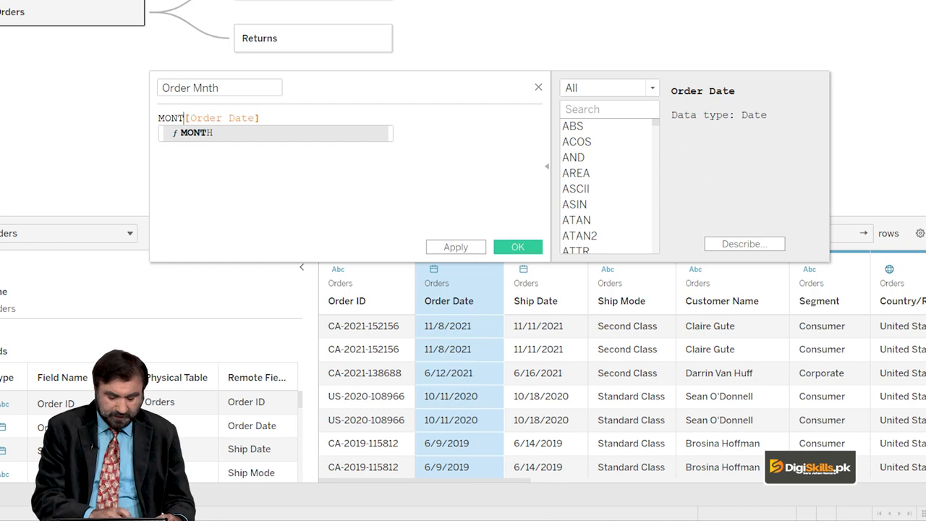
pyautogui.write('(')
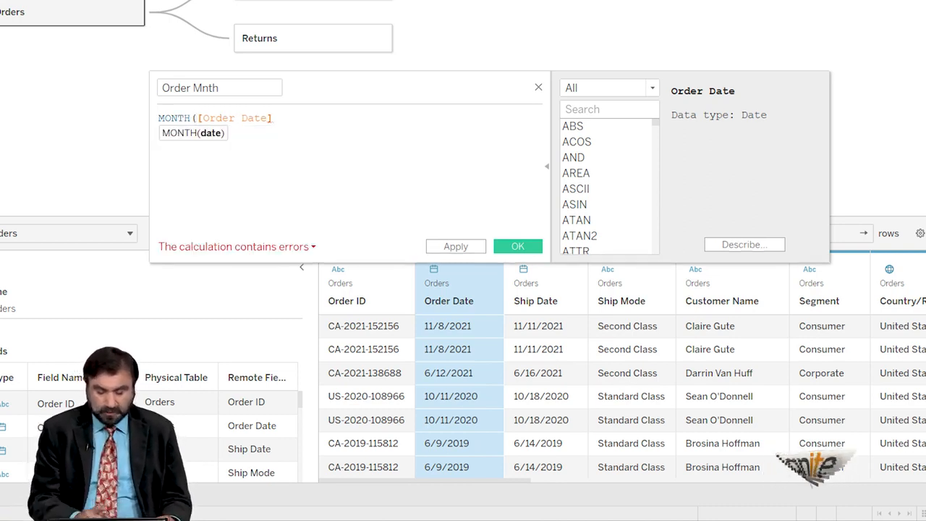
pyautogui.write(')')
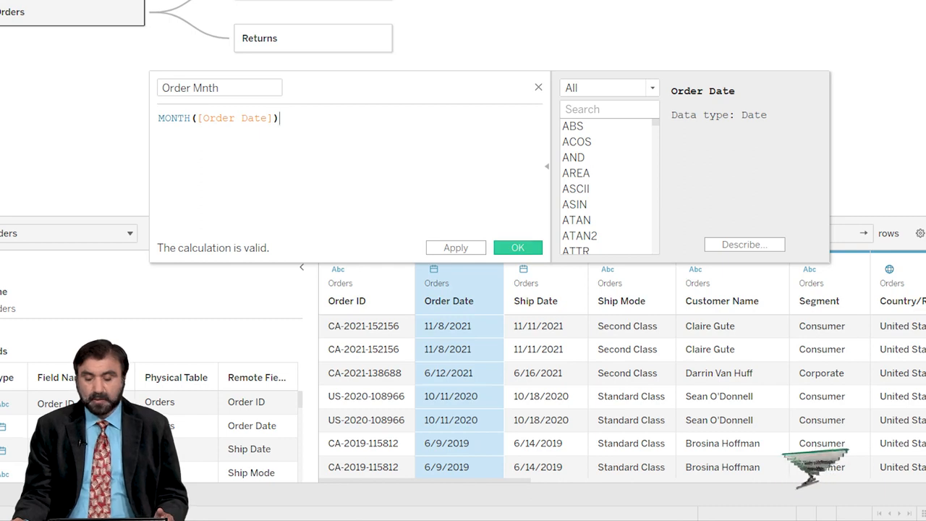
pyautogui.click(518, 248)
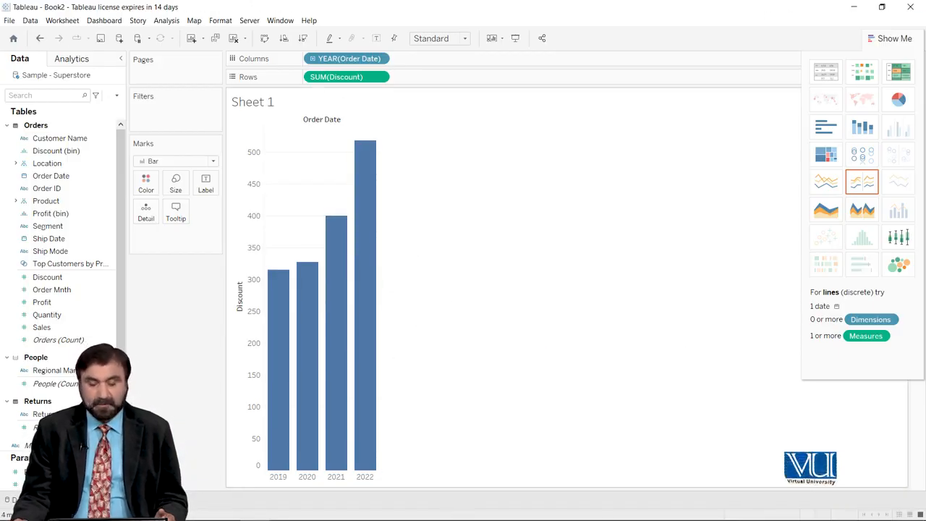
# Step: Replace YEAR(Order Date) on the Columns shelf of Sheet 1 with Order Mnth and convert Order Mnth to a dimension
pyautogui.click(379, 58)
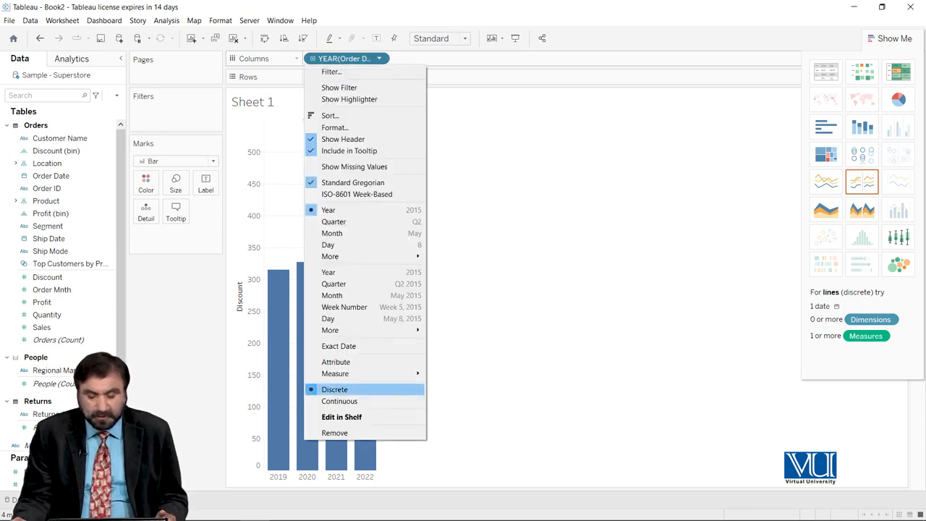
pyautogui.click(340, 432)
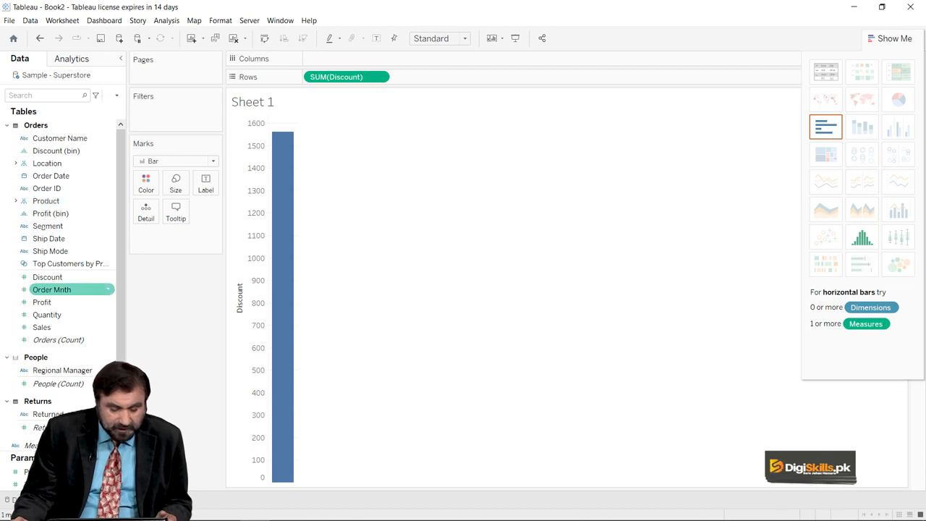
pyautogui.moveTo(73, 290); pyautogui.dragTo(336, 58)
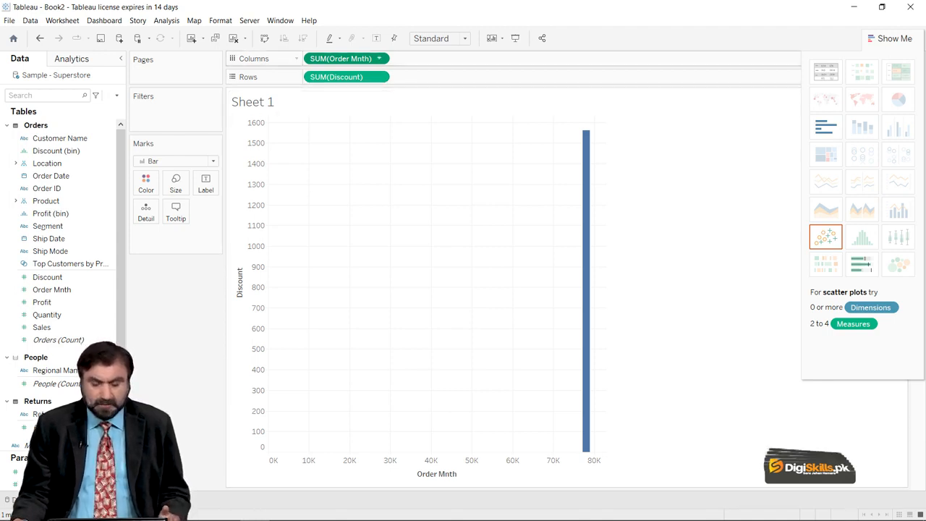
pyautogui.click(378, 58)
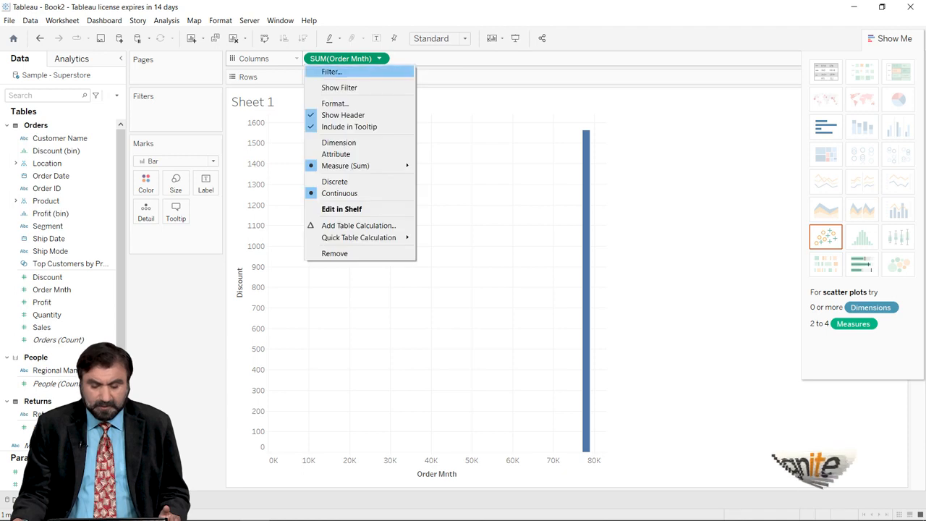
pyautogui.moveTo(345, 166)
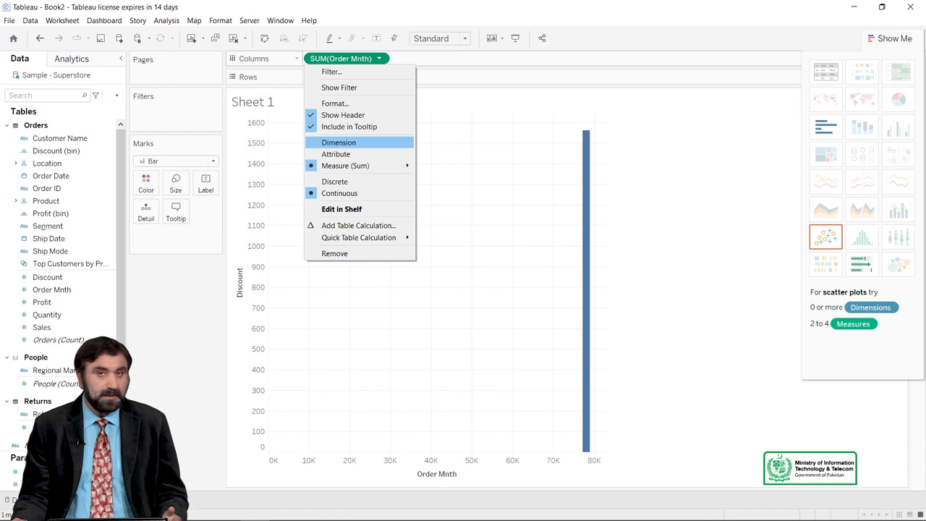
pyautogui.click(338, 143)
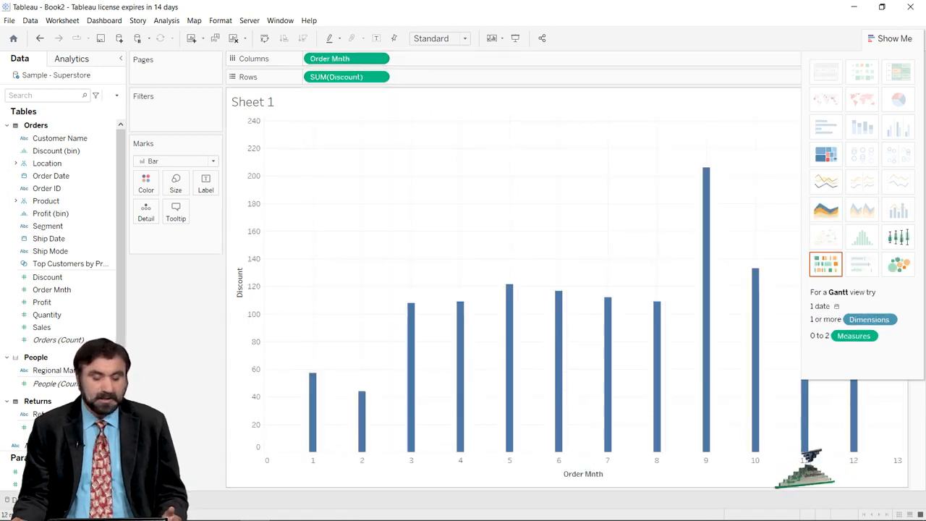